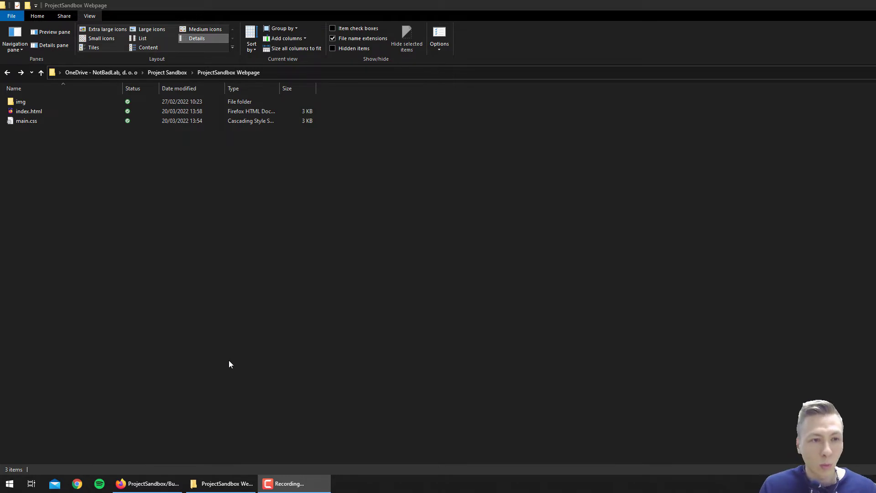
Step: Open the ProjectSandbox Webpage folder's index.html in Firefox
double_click(23, 113)
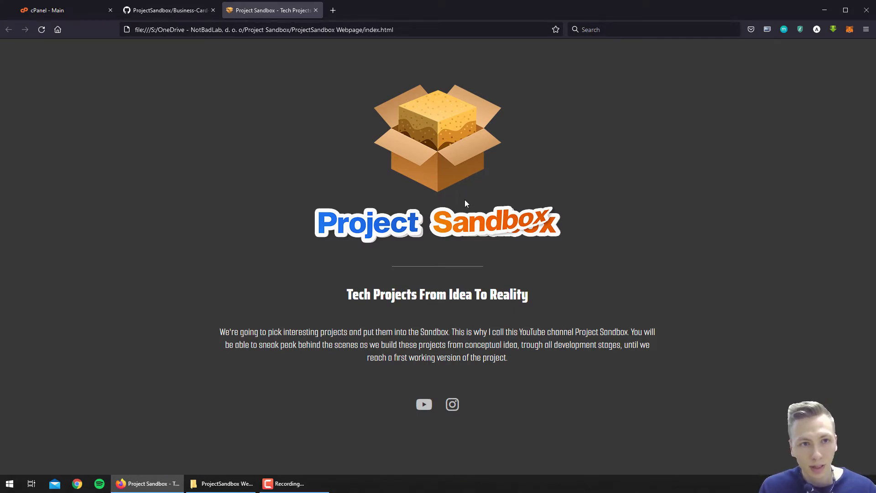
Step: Close the GitHub Business-Card-Website tab and the local Project Sandbox tab, keeping the cPanel tab
left_click(180, 10)
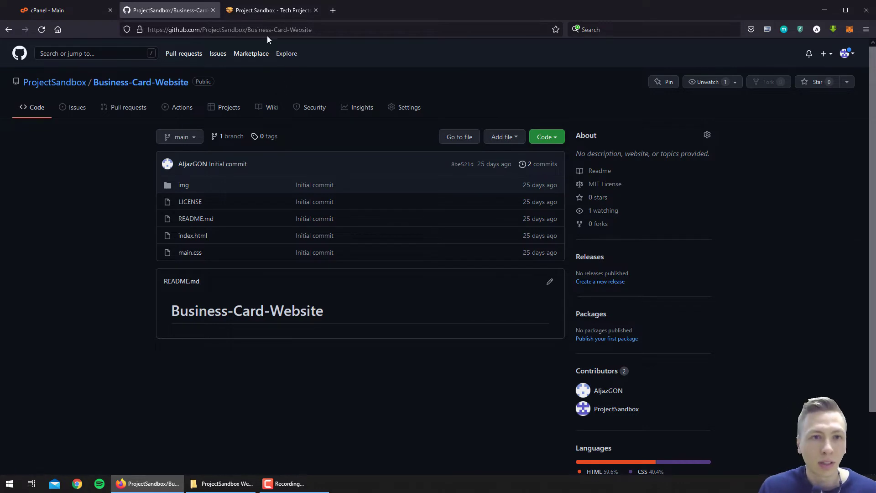
left_click(212, 9)
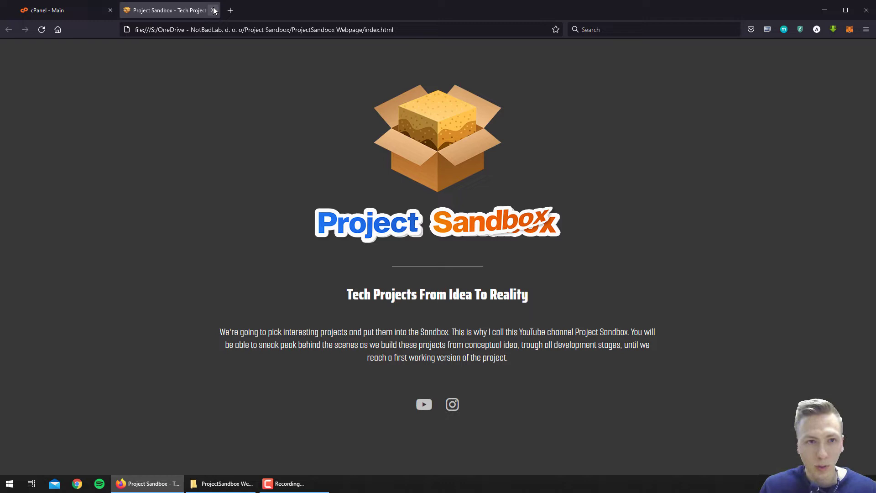
left_click(214, 9)
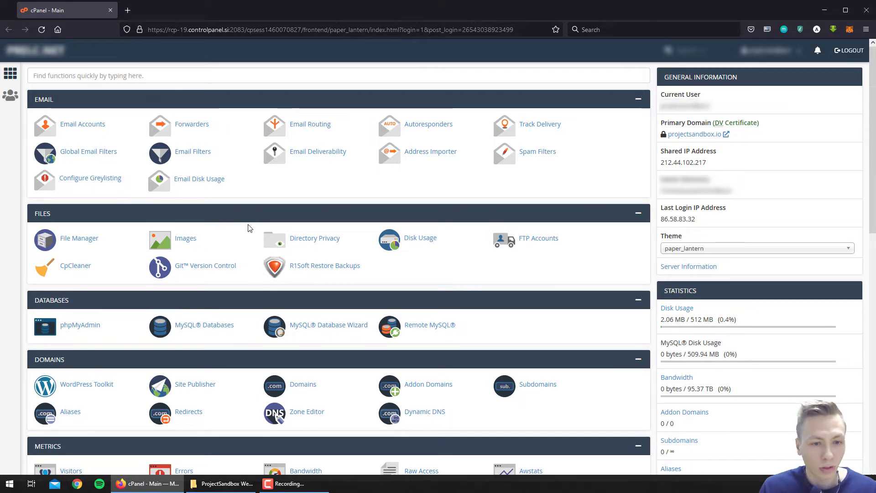
scroll(248, 228, "down", 3)
scroll(249, 224, "down", 2)
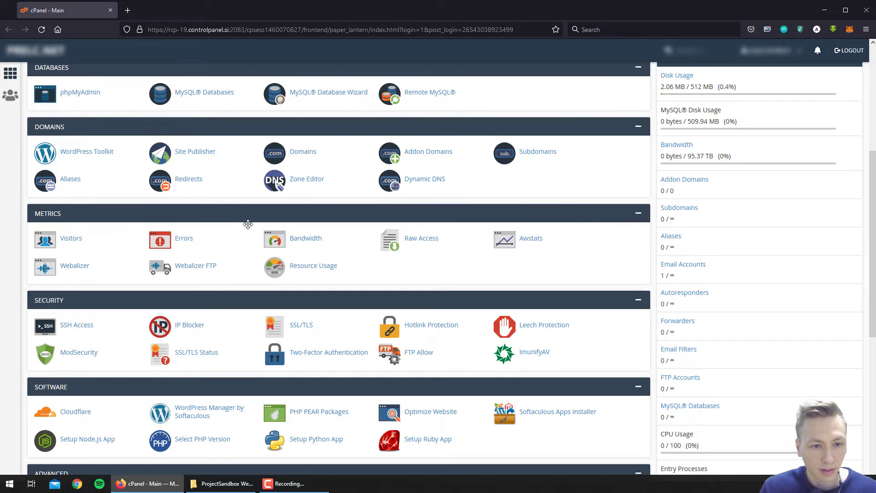
scroll(213, 268, "down", 1)
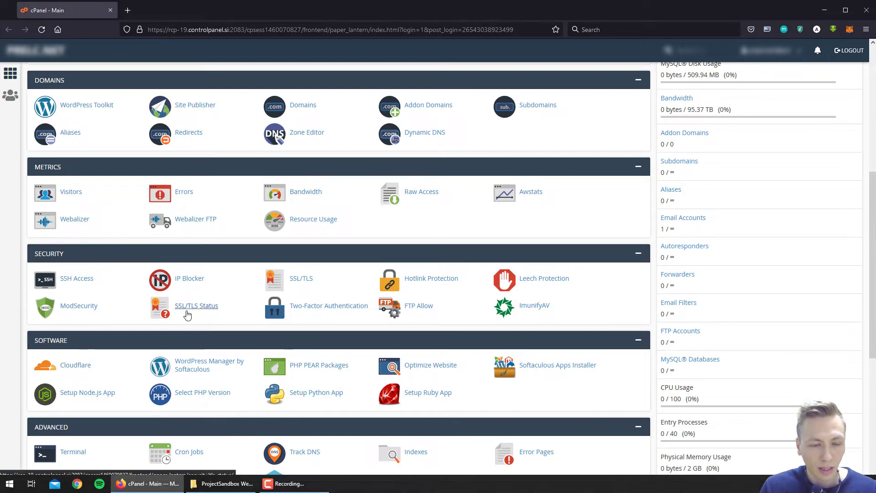
Step: Open SSL/TLS Status for the projectsandbox.io domains and run AutoSSL
left_click(194, 314)
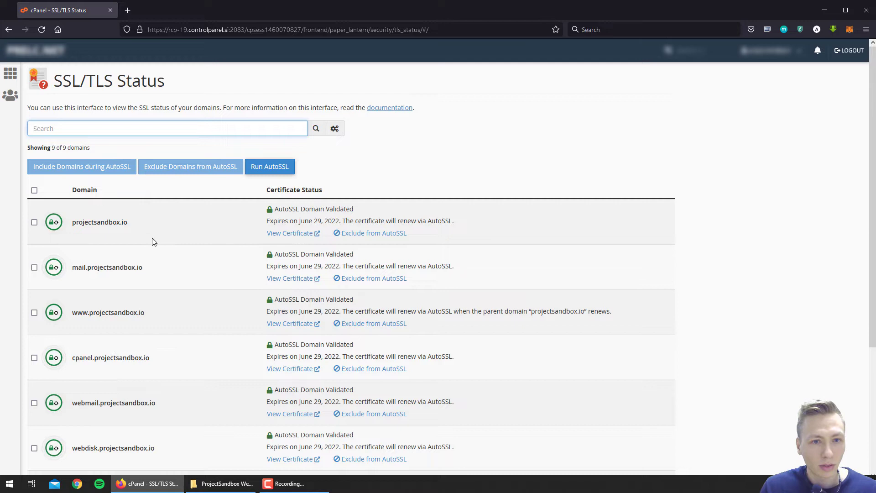
scroll(149, 211, "down", 3)
scroll(147, 209, "up", 3)
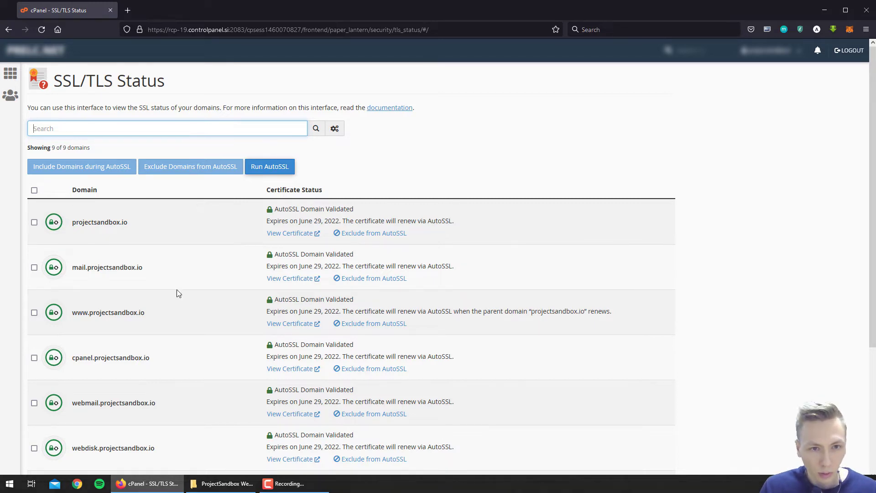
left_click(284, 168)
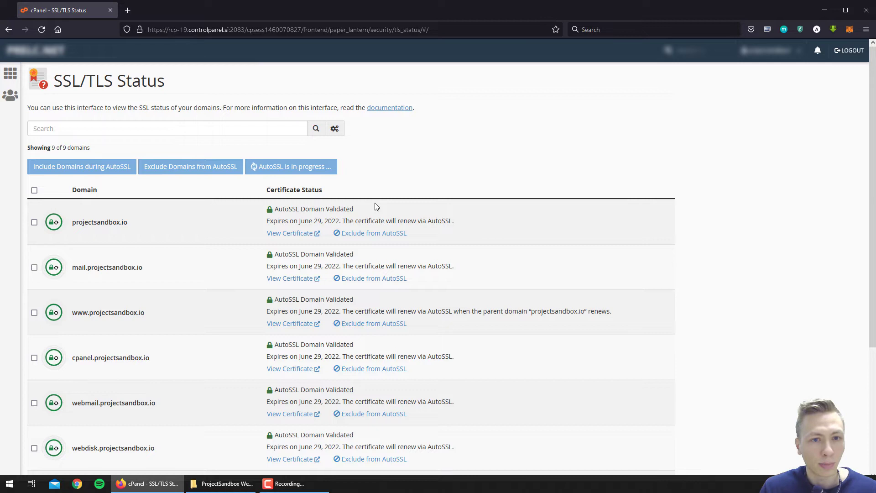
Step: Switch Force HTTPS Redirect to On for projectsandbox.io in Domains, then go back to cPanel Home
left_click(10, 74)
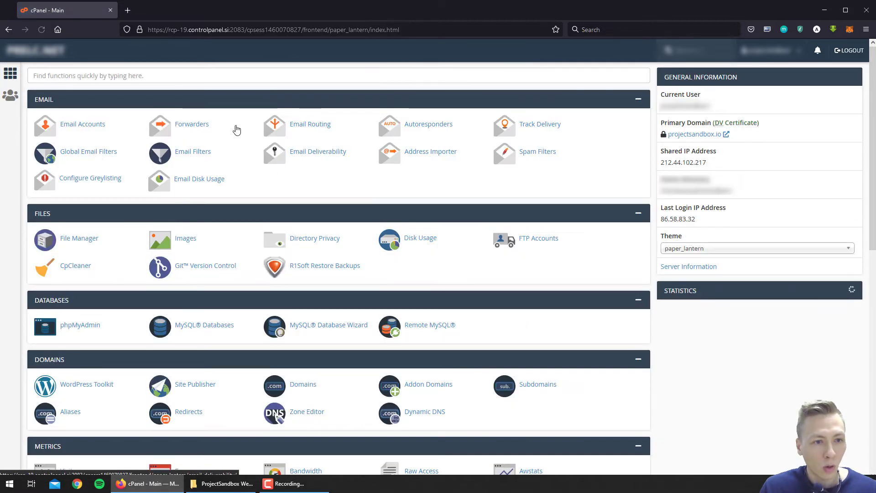
left_click(299, 388)
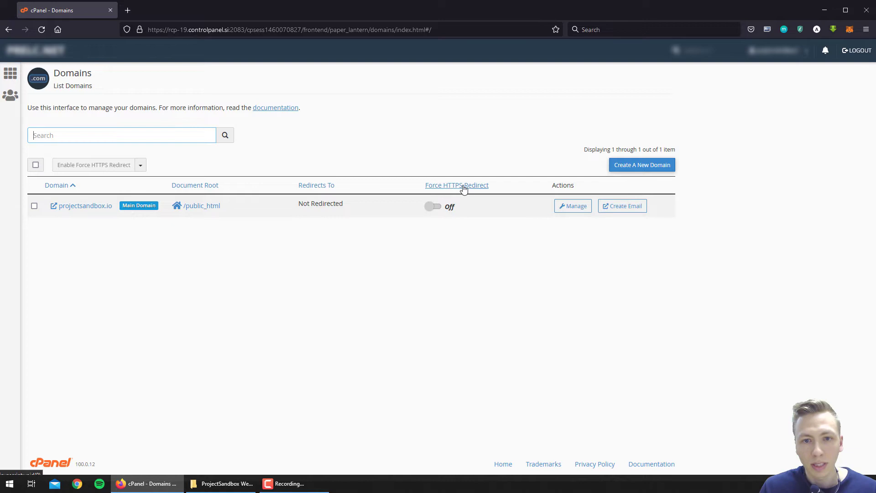
left_click(431, 207)
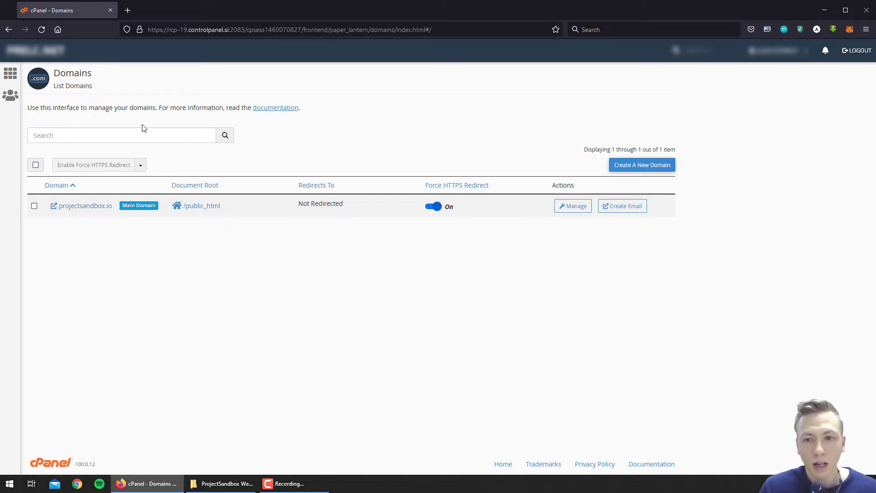
left_click(13, 80)
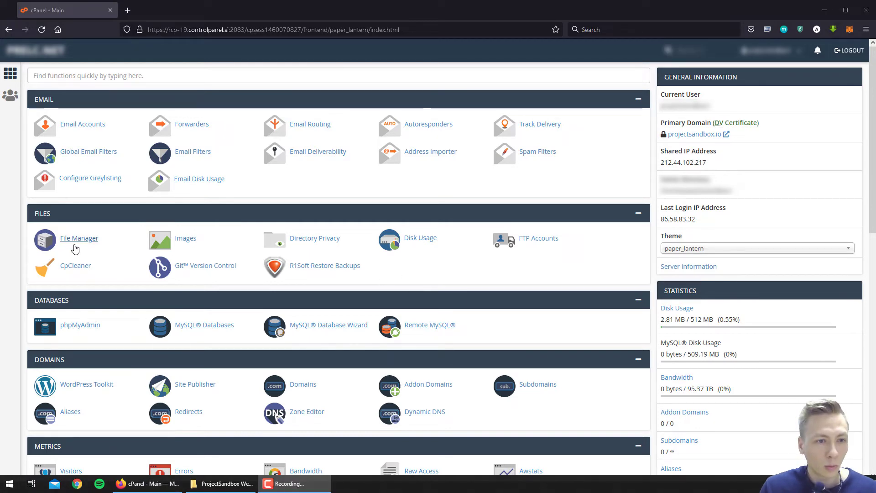
Step: Open File Manager and view the empty public_html folder
left_click(75, 248)
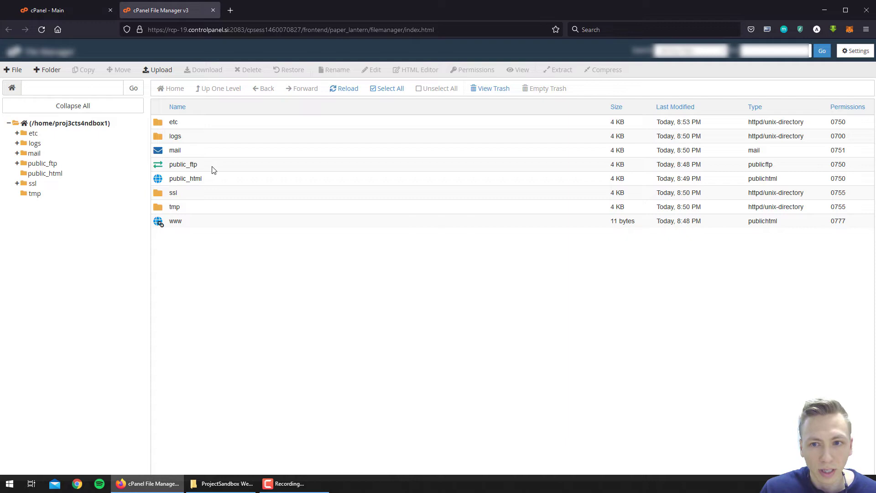
double_click(159, 180)
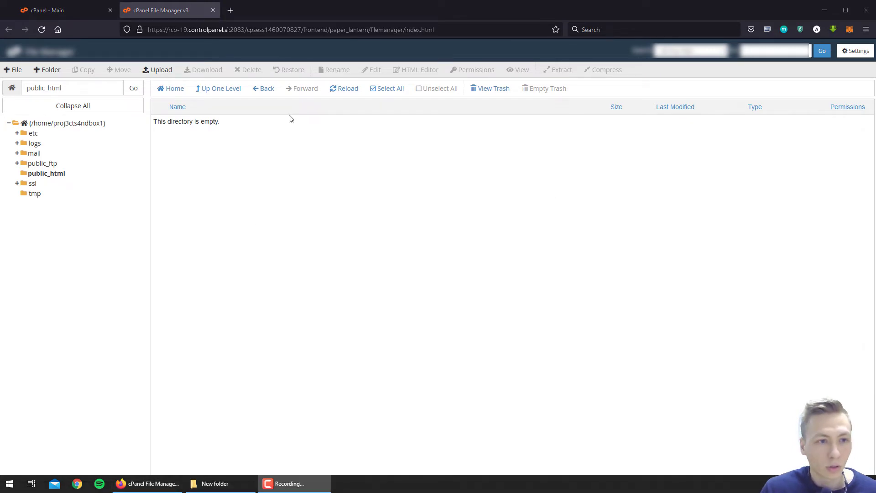
Step: Create a new text document in the New folder and rename it index.html, accepting the extension change
key("alt+Tab")
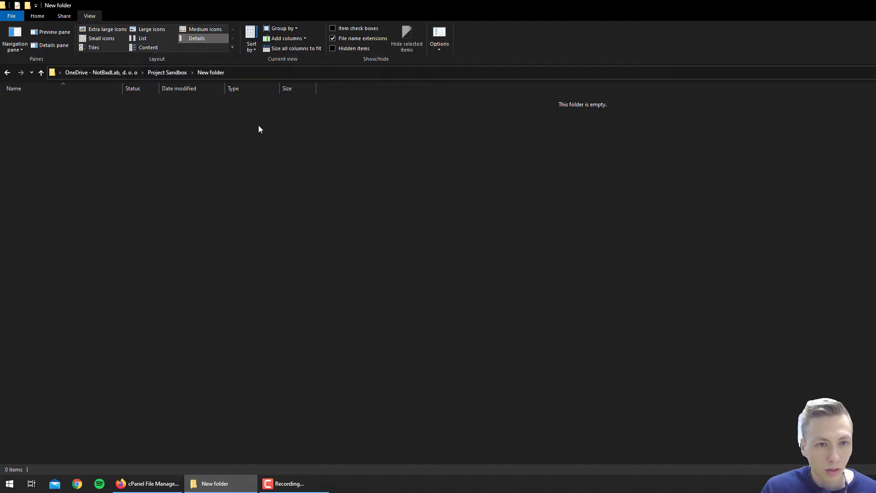
right_click(282, 158)
mouse_move(339, 331)
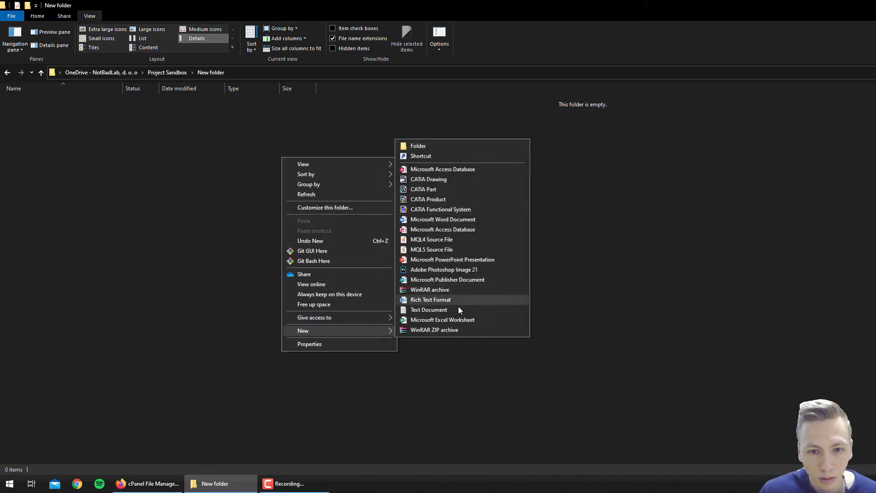
left_click(459, 310)
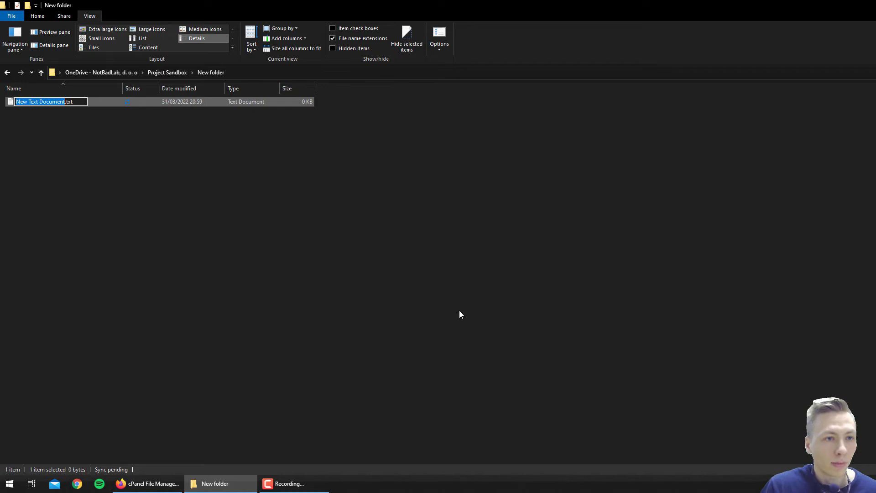
type("index.html")
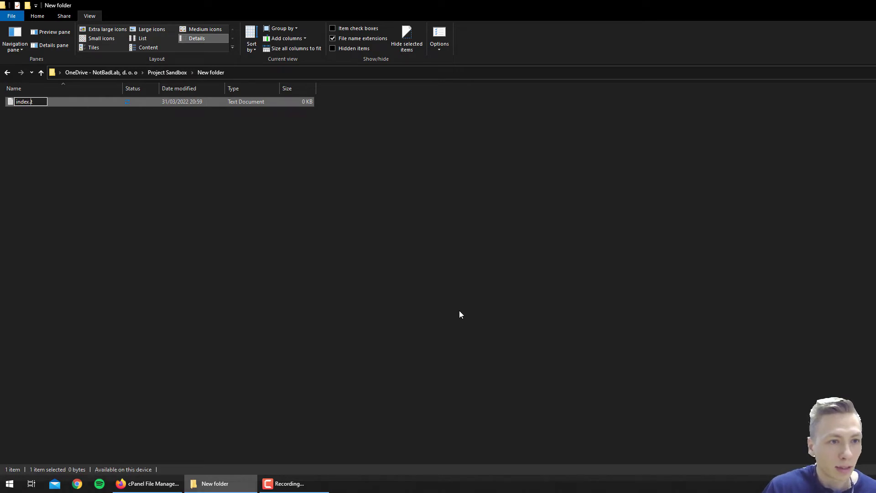
key("Delete")
key("Delete")
key("Delete")
key("BackSpace")
key("Return")
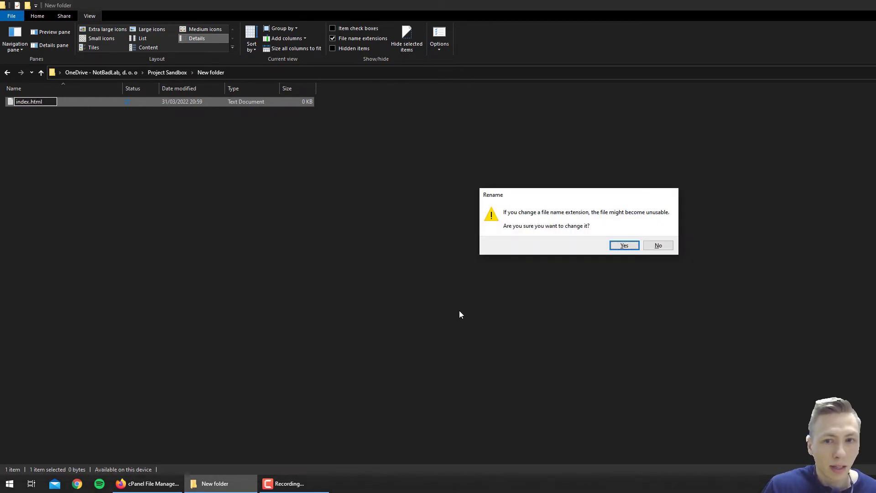
left_click(614, 247)
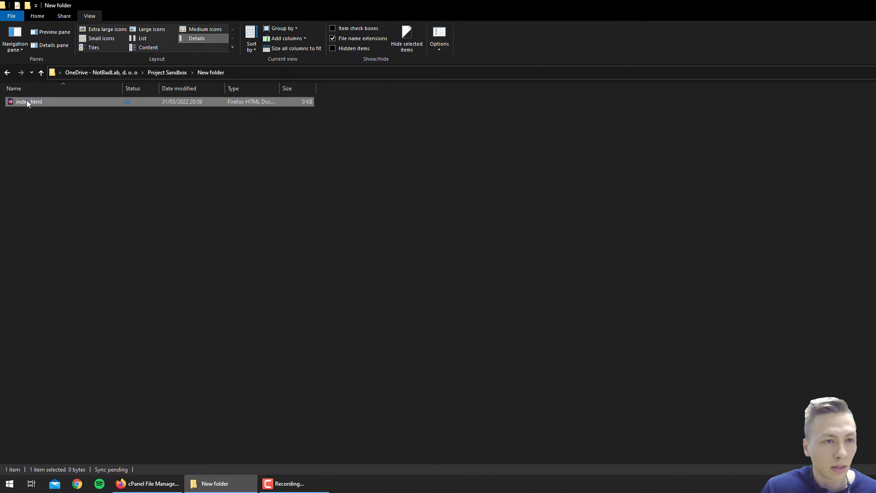
Step: Launch Visual Studio Code from the Start search for 'code'
right_click(28, 101)
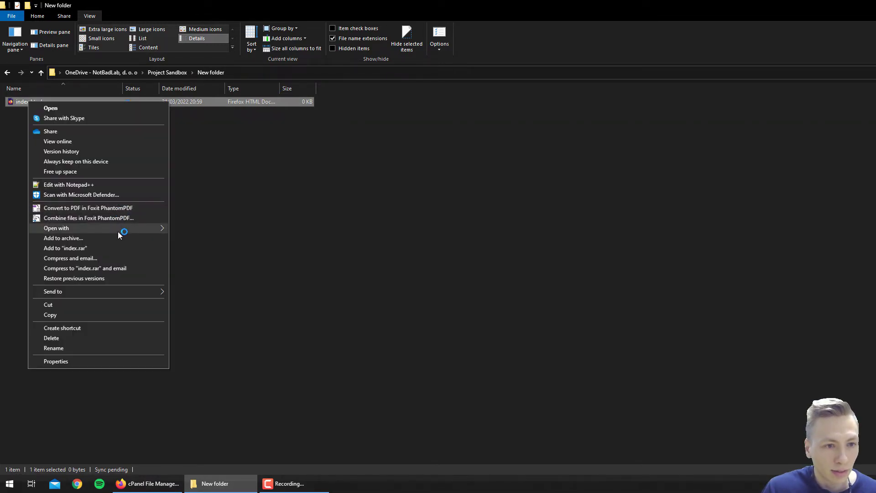
left_click(188, 191)
key("super")
type("code")
key("Return")
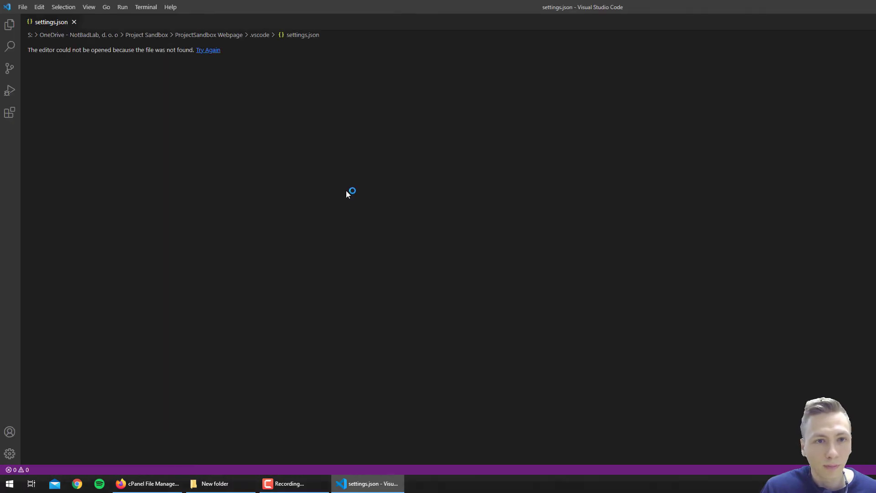
Step: Open index.html in VS Code, enter 'Hello YouTube', and save it
left_click(215, 484)
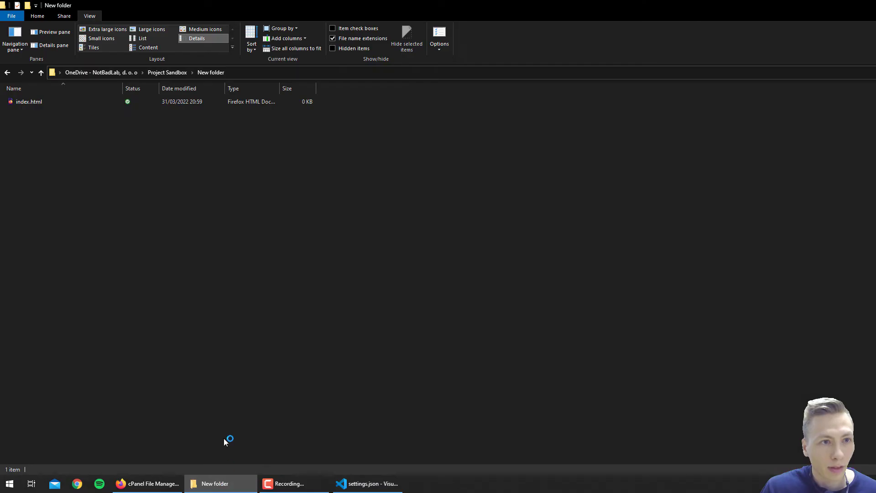
mouse_move(35, 101)
left_mouse_down()
mouse_move(250, 11)
mouse_move(249, 18)
left_mouse_up()
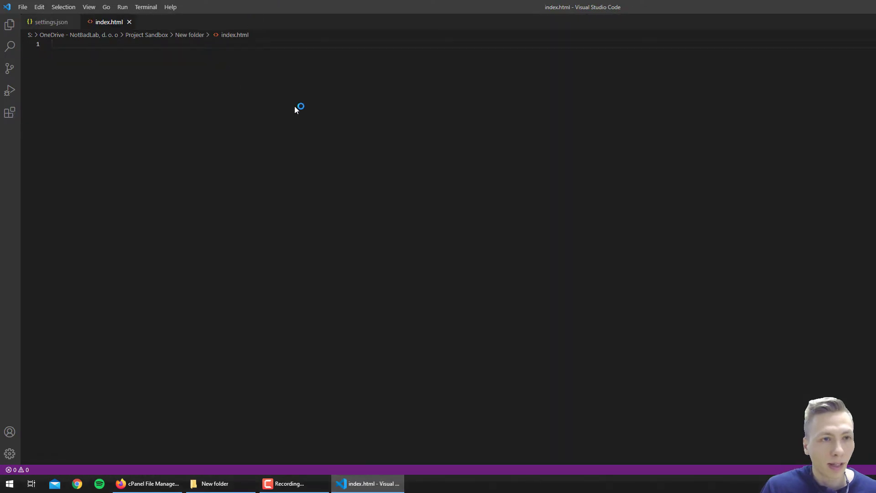
type("Hello You")
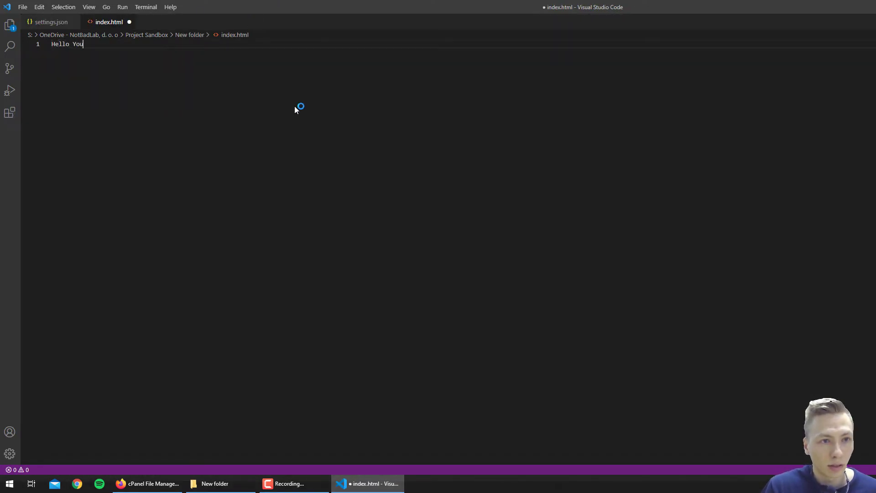
type("Tube")
key("ctrl+s")
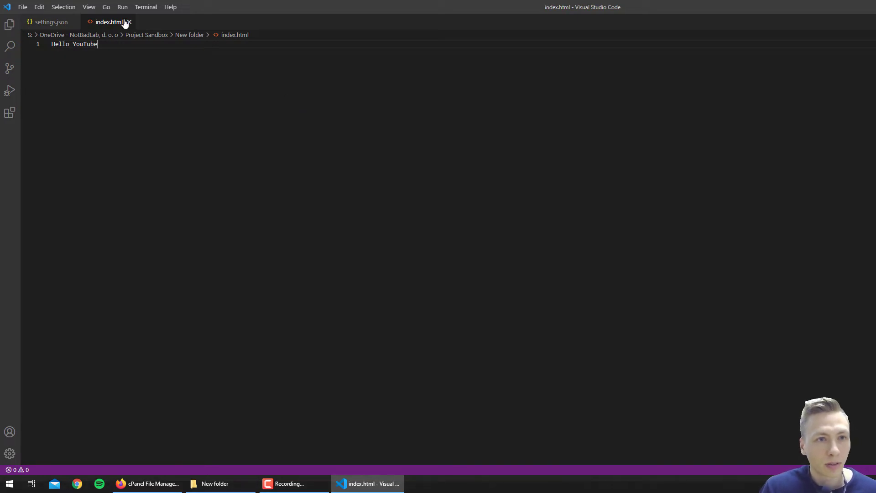
Step: Close VS Code, then upload index.html to public_html through File Manager's Upload page
key("alt+F4")
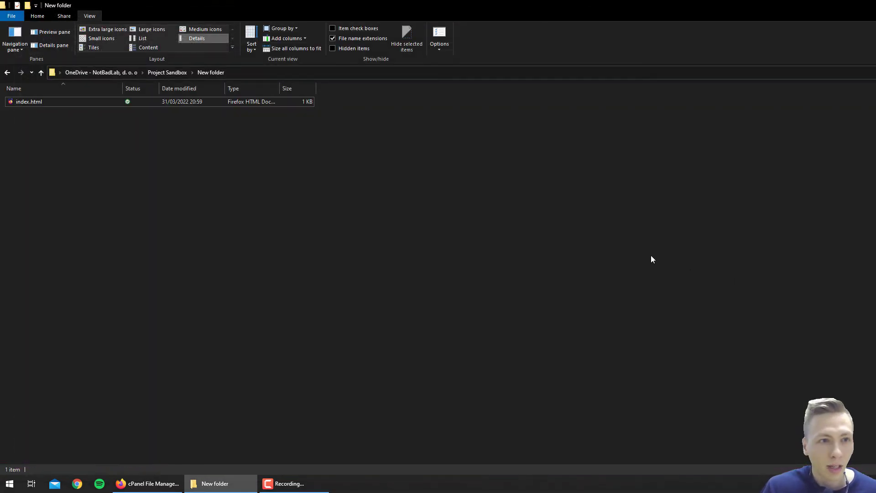
double_click(35, 103)
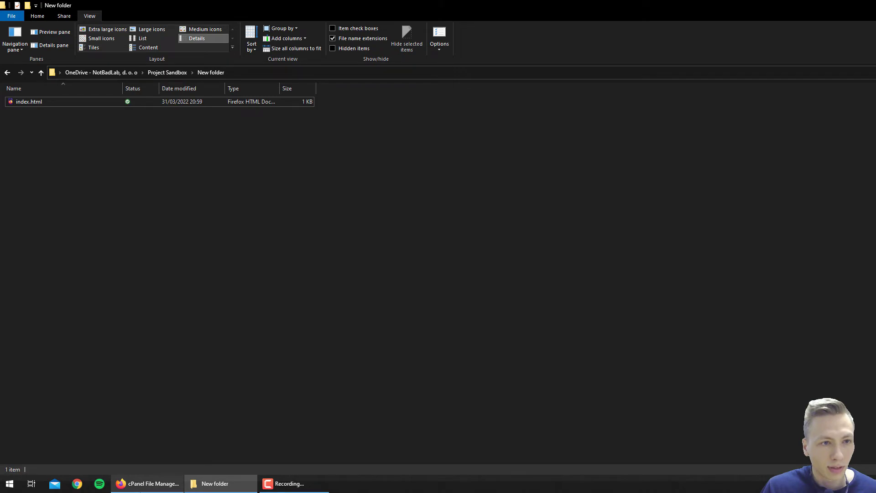
left_click(147, 483)
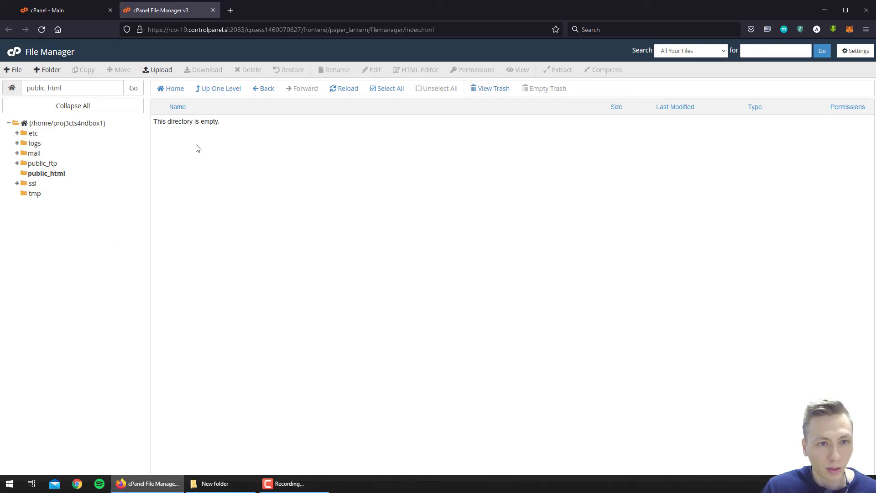
left_click(160, 71)
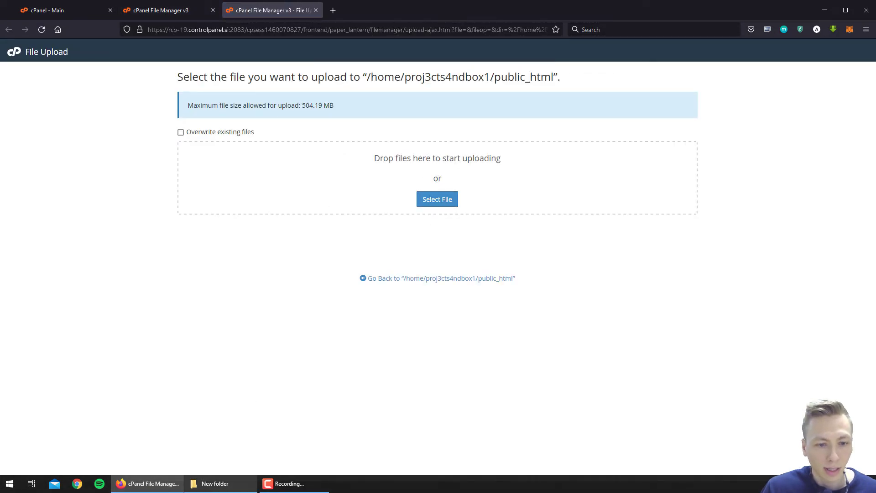
left_click(213, 484)
left_click_drag(28, 102, 441, 180)
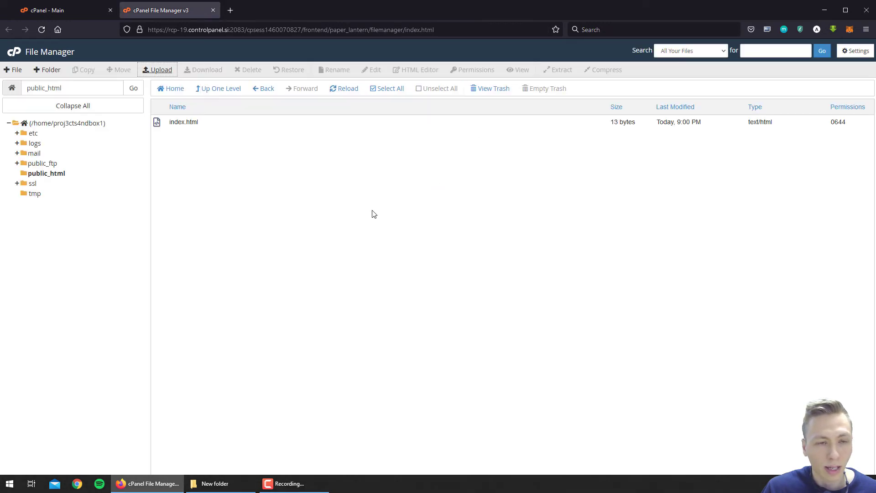
Step: Load projectsandbox.io in a new tab and highlight its 'Hello YouTube' text
left_click(231, 9)
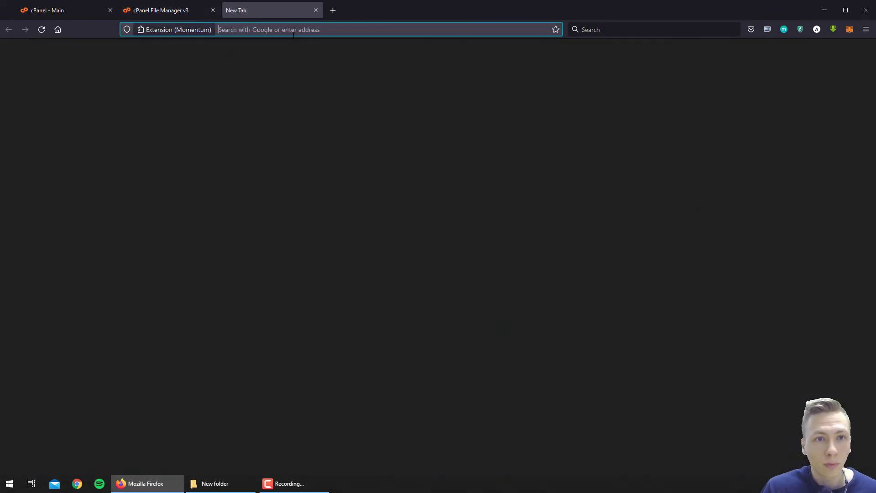
type("pr")
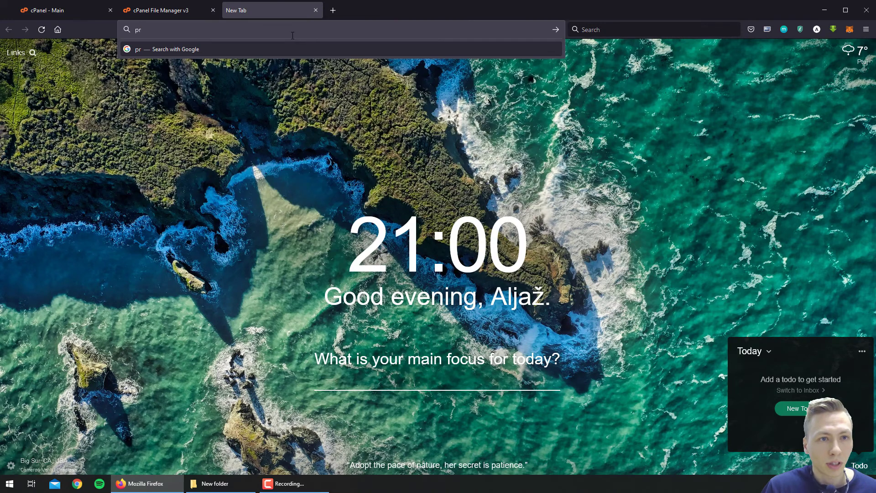
type("ojectsandb")
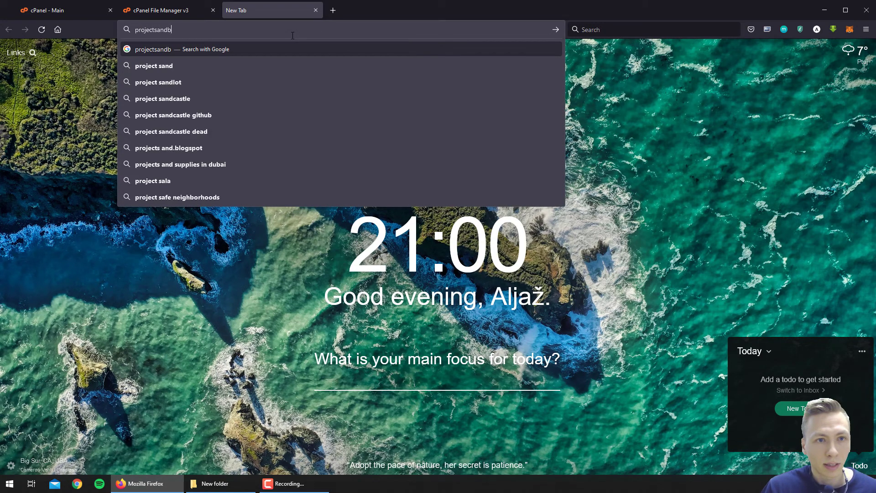
type("ox.io")
key("Return")
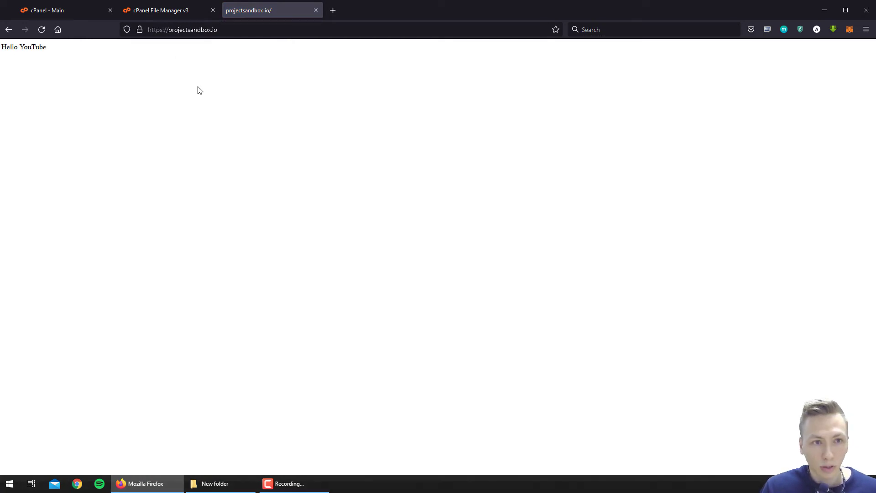
left_click_drag(197, 90, 1, 65)
left_click(142, 81)
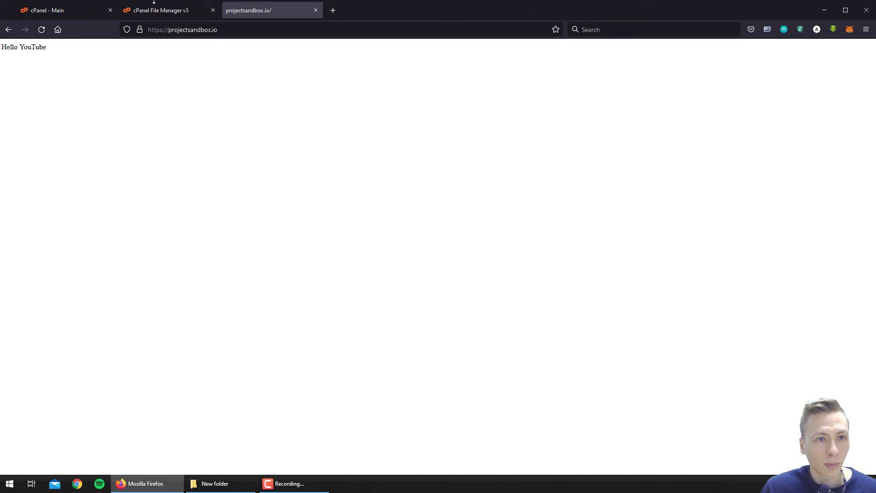
Step: Recheck the projectsandbox.io address and 'Hello YouTube' text, then return to File Manager
left_click(169, 12)
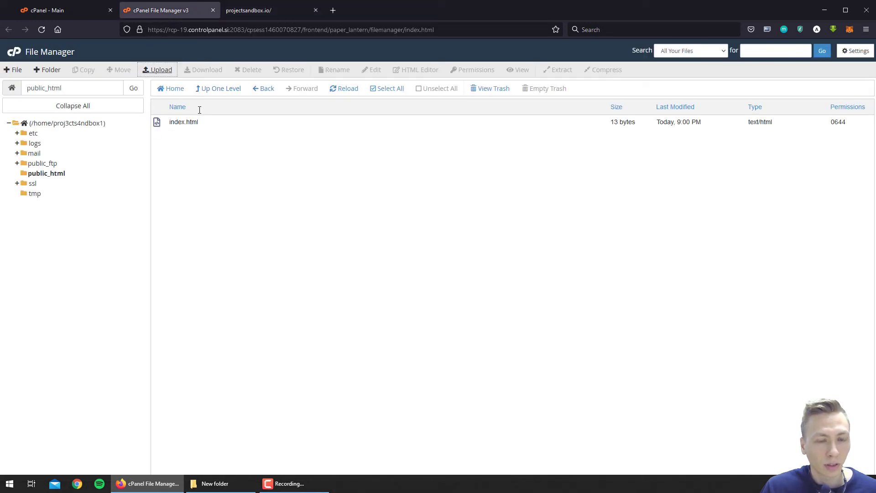
left_click(238, 12)
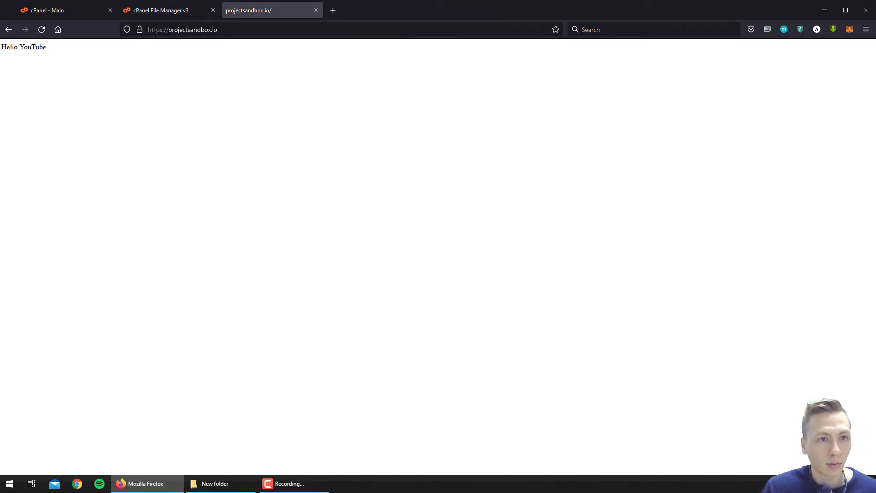
key("ctrl+l")
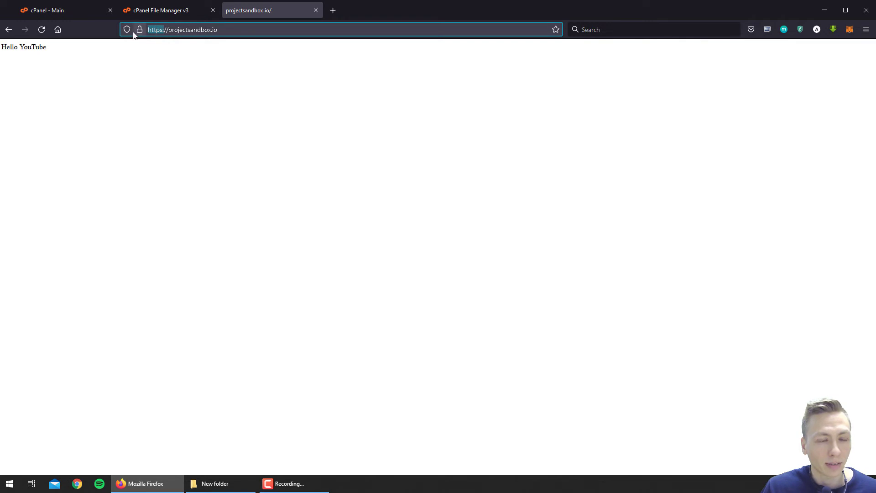
left_click(43, 56)
left_click_drag(44, 56, 4, 61)
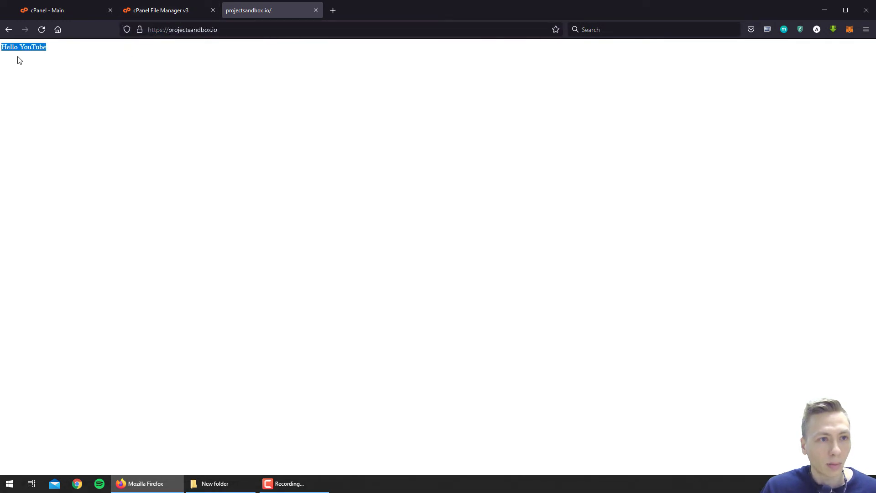
left_click(166, 6)
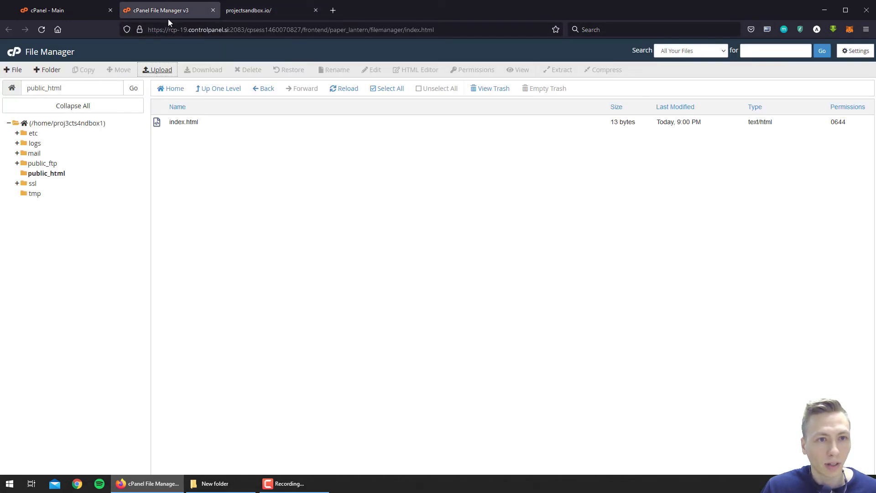
Step: Permanently delete index.html from public_html, skipping the trash
left_click(196, 124)
right_click(171, 125)
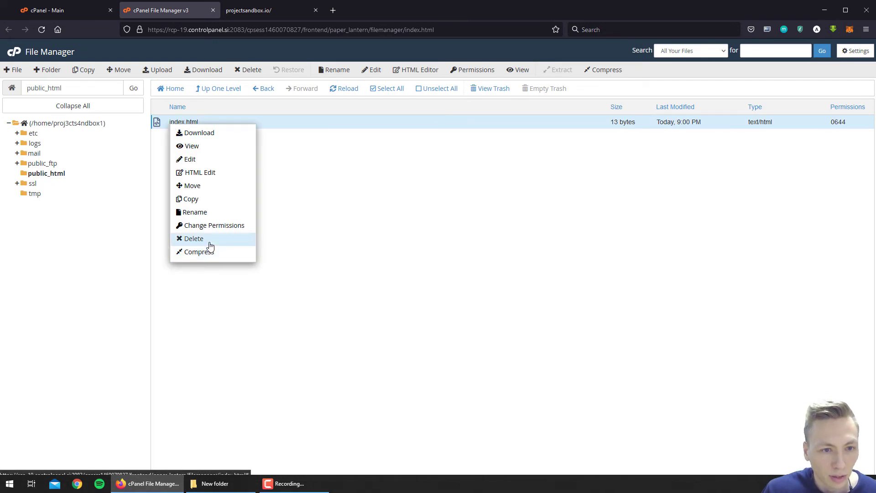
left_click(193, 239)
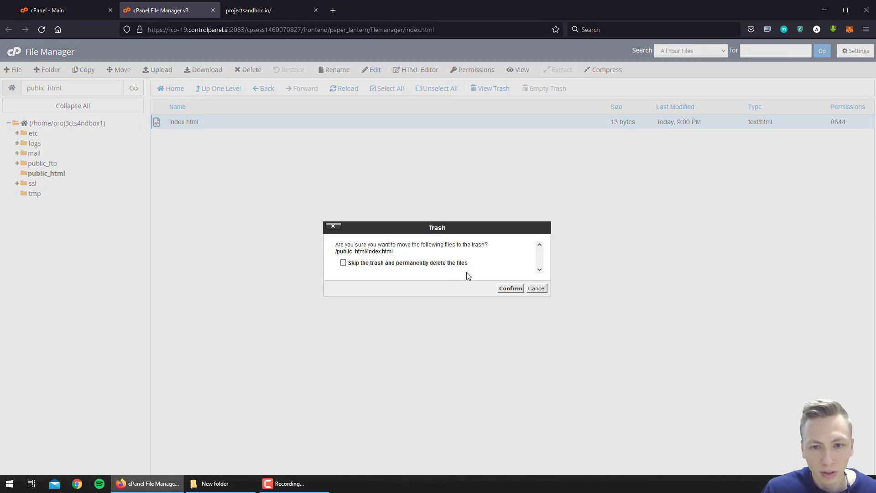
left_click(438, 263)
left_click(510, 288)
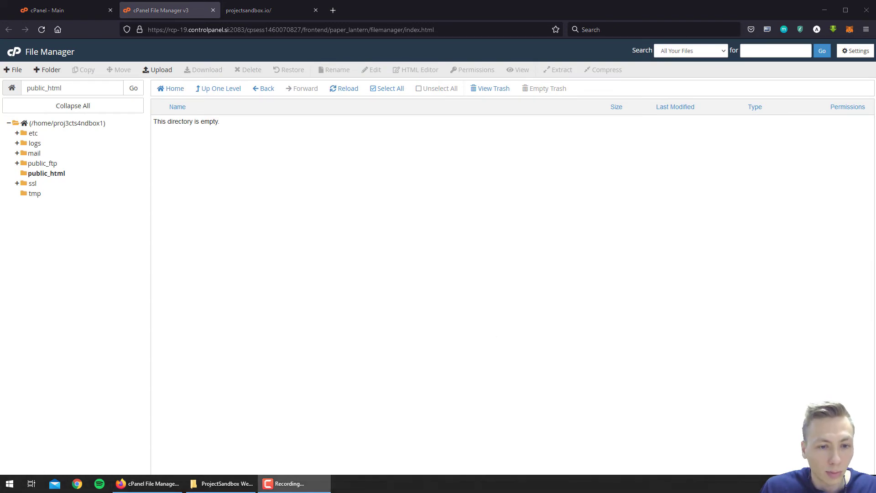
left_click(240, 484)
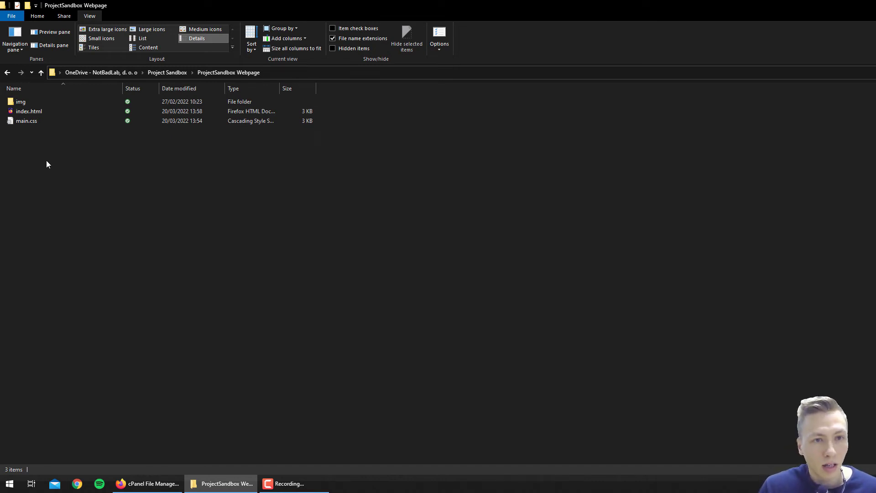
Step: Pack img, index.html and main.css into ProjectSandbox Webpage.zip using WinRAR's ZIP format
left_click_drag(47, 160, 19, 101)
right_click(19, 100)
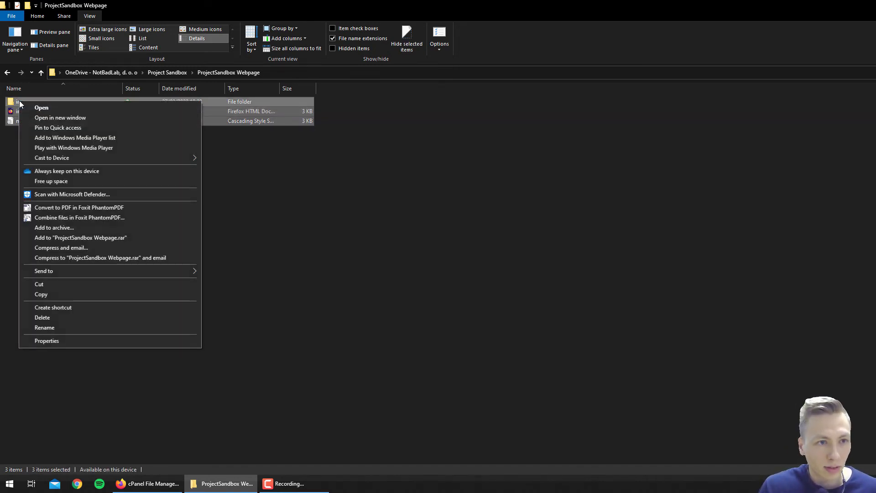
left_click(81, 229)
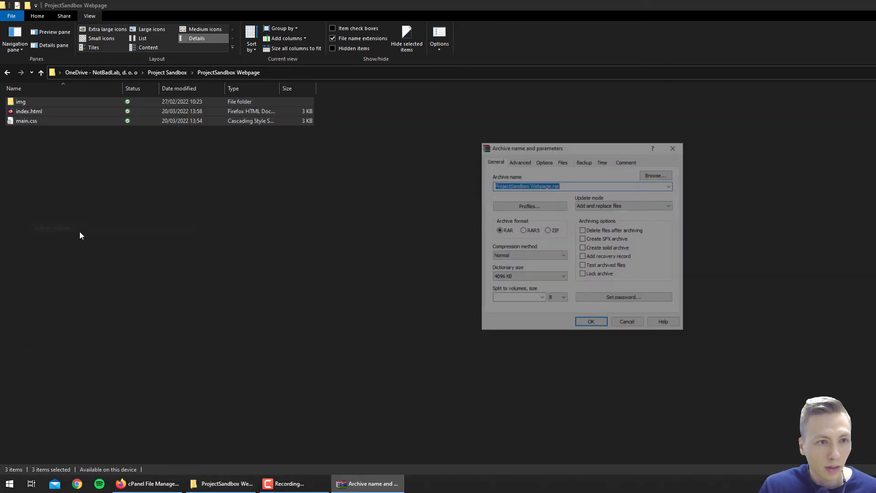
left_click(548, 231)
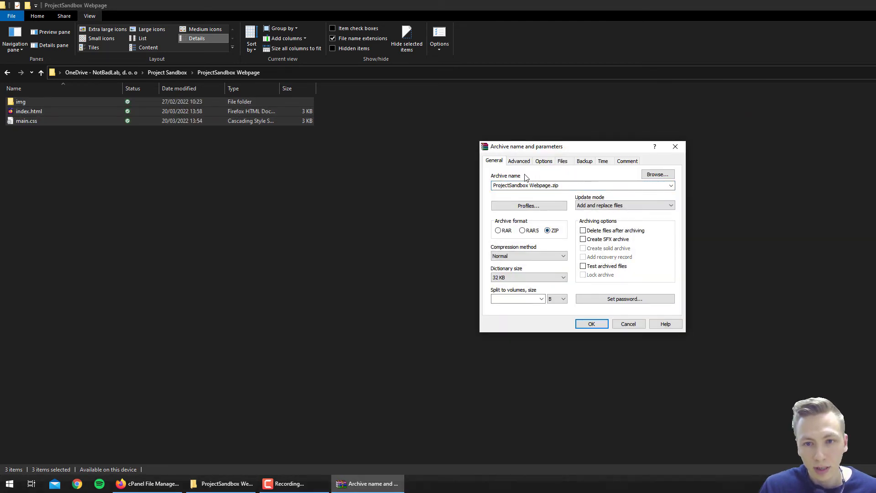
left_click(591, 324)
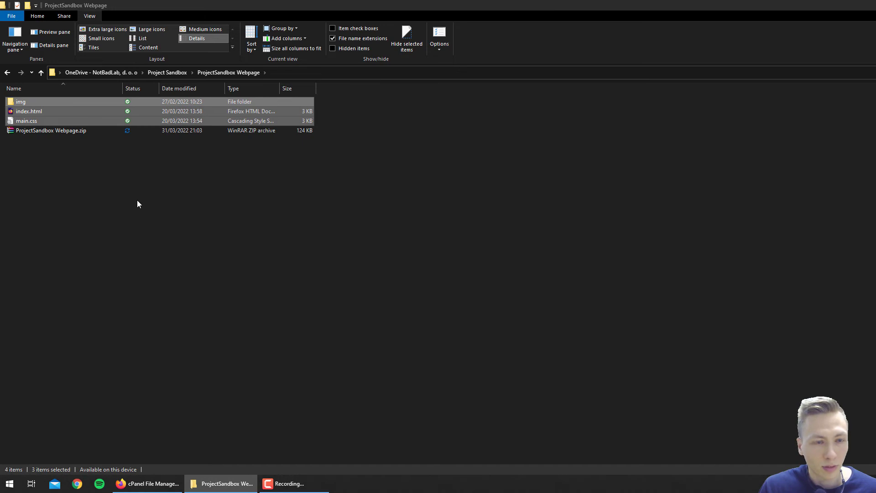
left_click(137, 205)
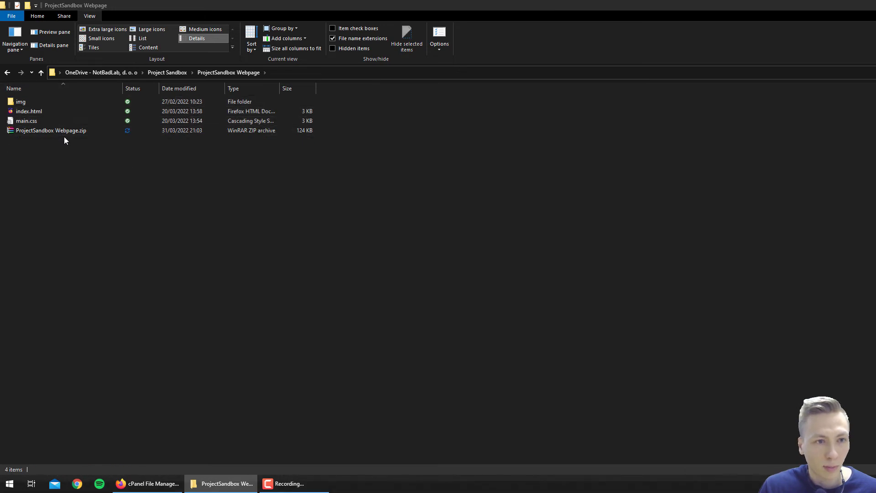
key("alt+Tab")
Step: Upload ProjectSandbox Webpage.zip from File Explorer into public_html
left_click(158, 71)
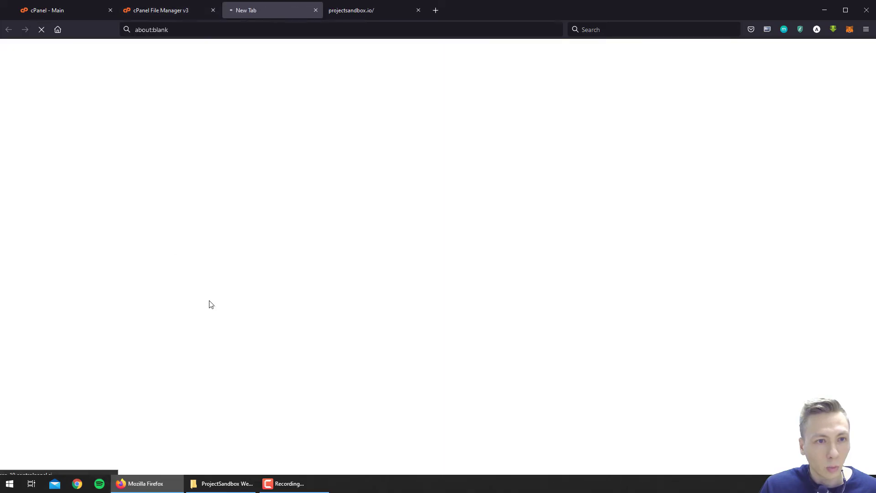
key("alt+Tab")
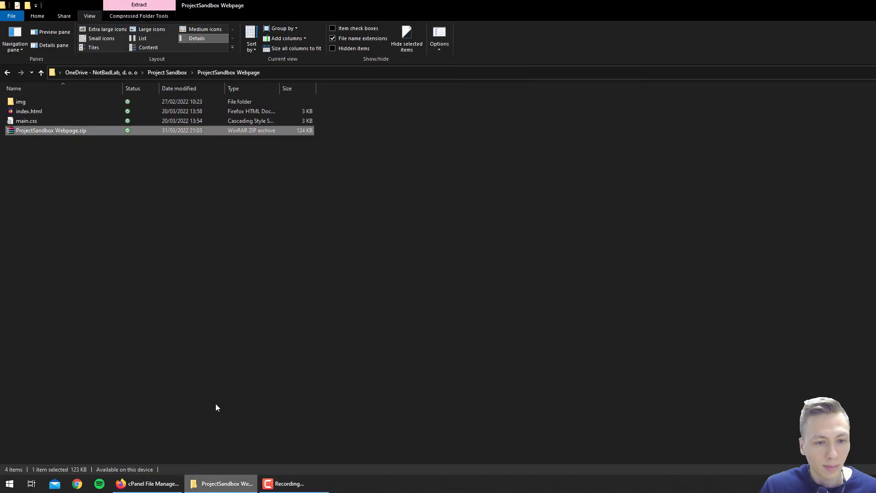
left_click_drag(68, 130, 130, 483)
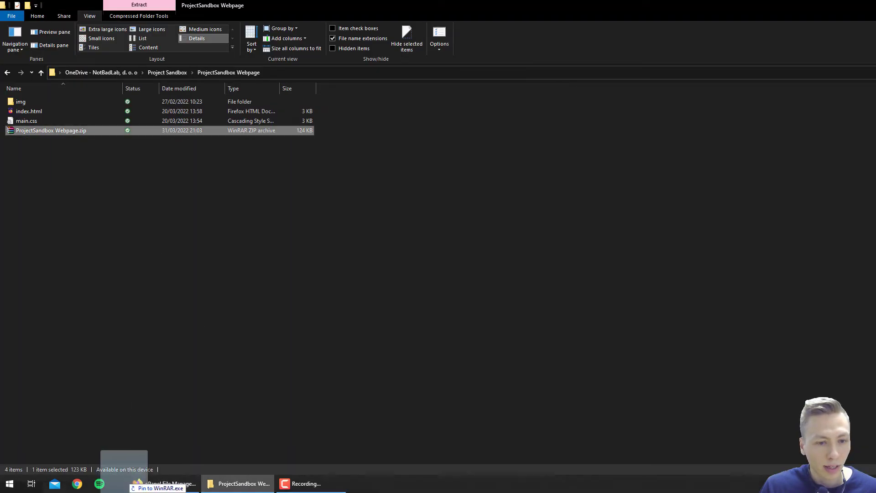
left_click_drag(141, 454, 325, 195)
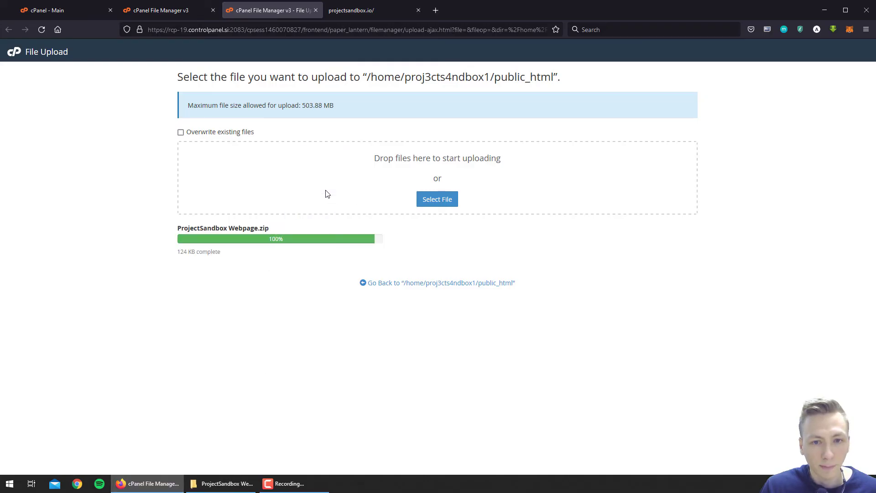
left_click(496, 285)
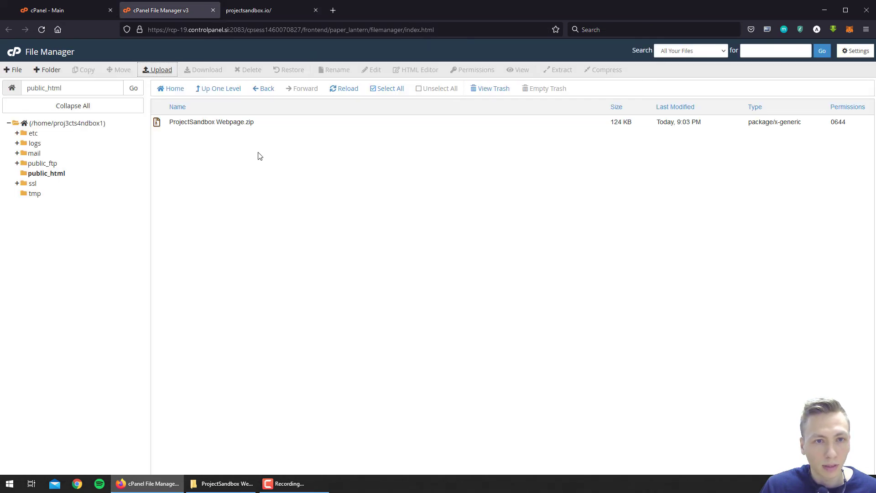
Step: Extract ProjectSandbox Webpage.zip into public_html
left_click(231, 124)
right_click(231, 124)
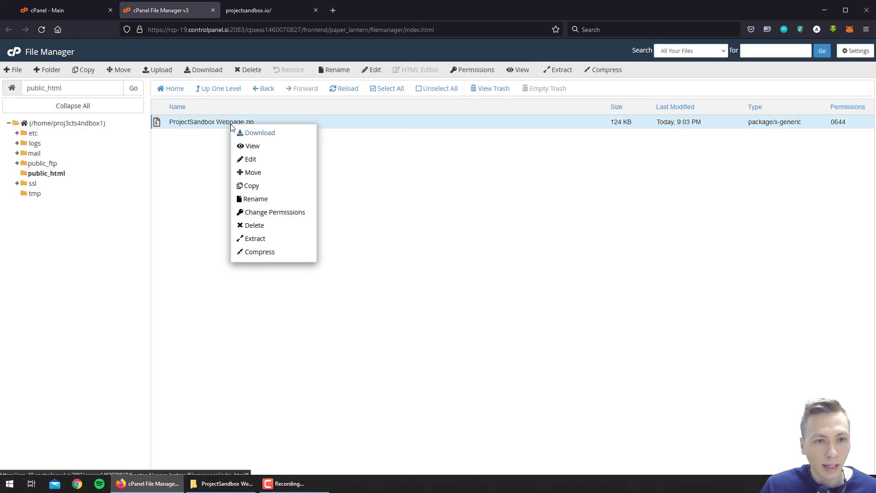
left_click(266, 238)
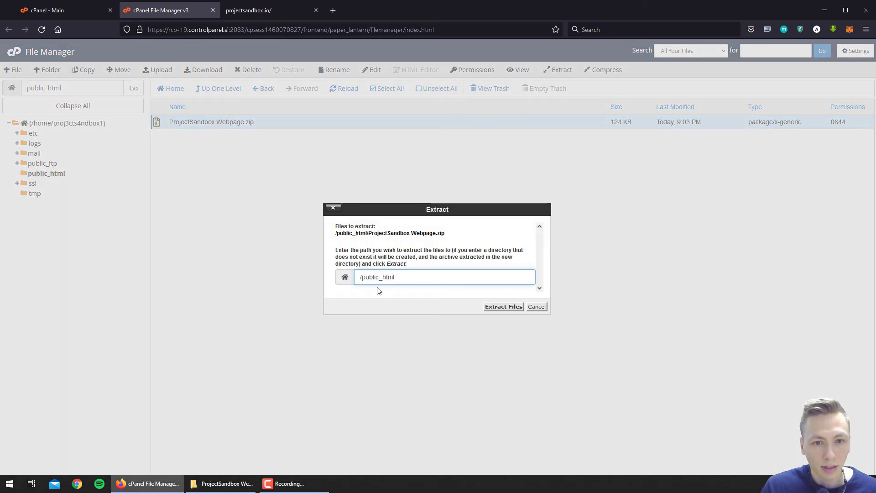
left_click(505, 307)
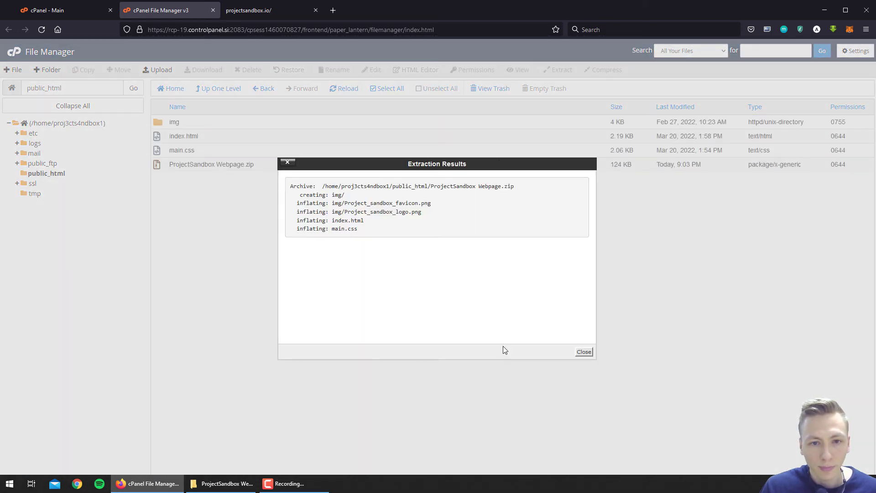
left_click(585, 353)
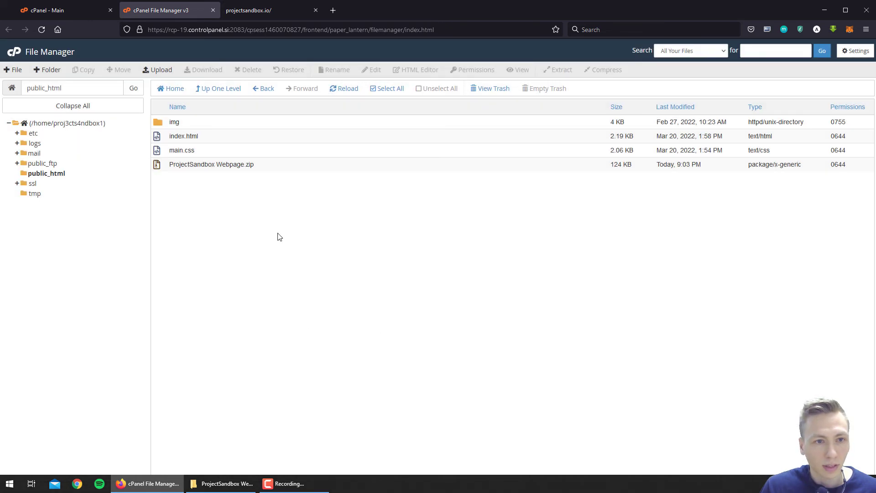
Step: Permanently delete ProjectSandbox Webpage.zip, skipping the trash
left_click(238, 166)
right_click(235, 164)
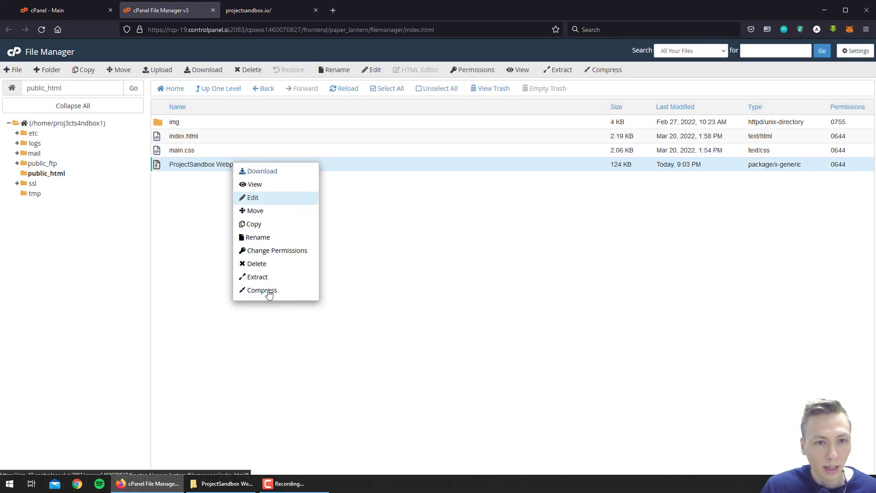
left_click(257, 264)
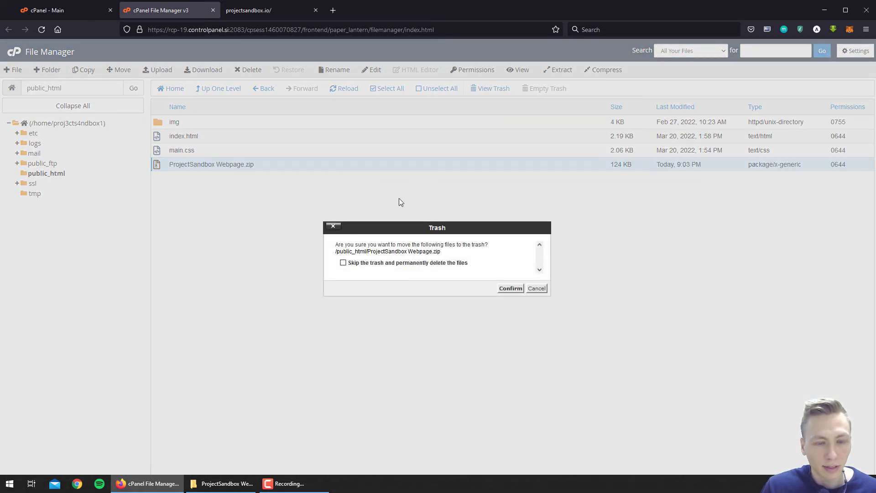
left_click(395, 265)
left_click(511, 288)
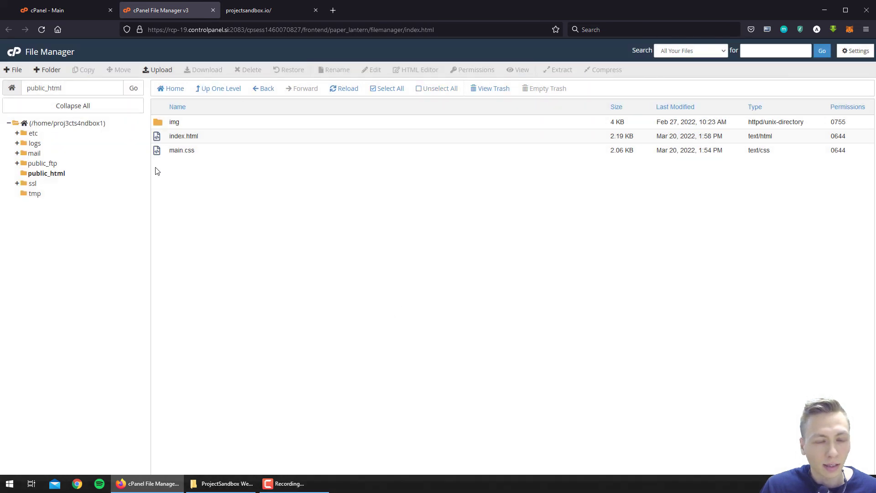
Step: Confirm img holds the favicon and logo PNGs, then refresh the projectsandbox.io tab
left_click(180, 140)
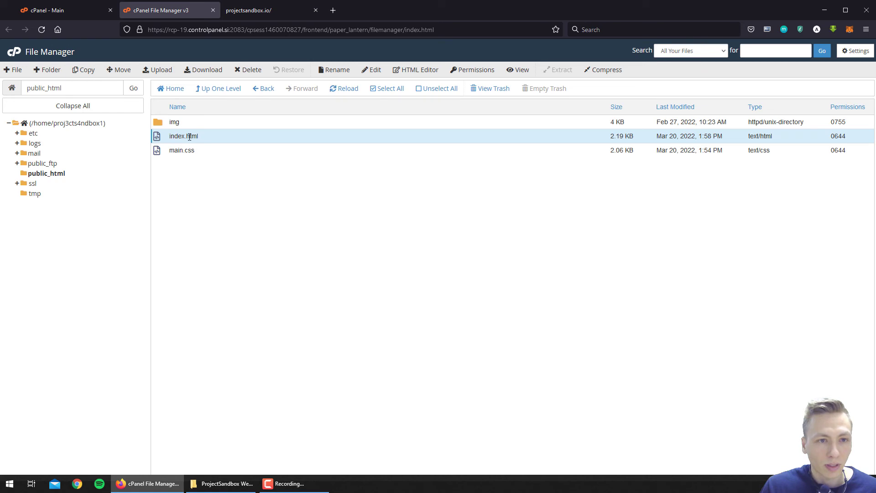
left_click(180, 152)
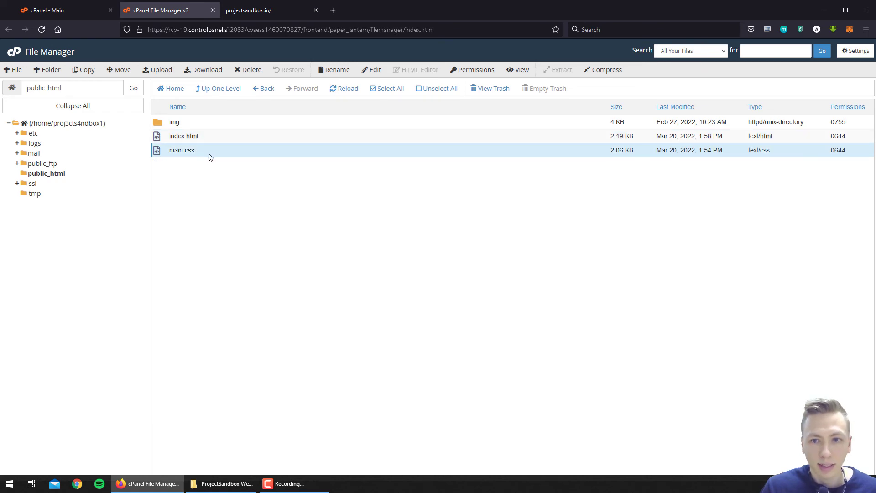
double_click(180, 121)
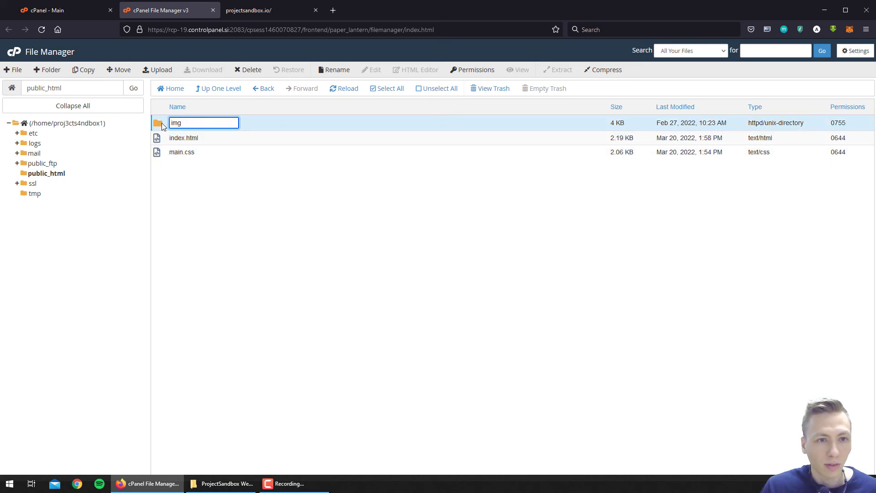
double_click(163, 125)
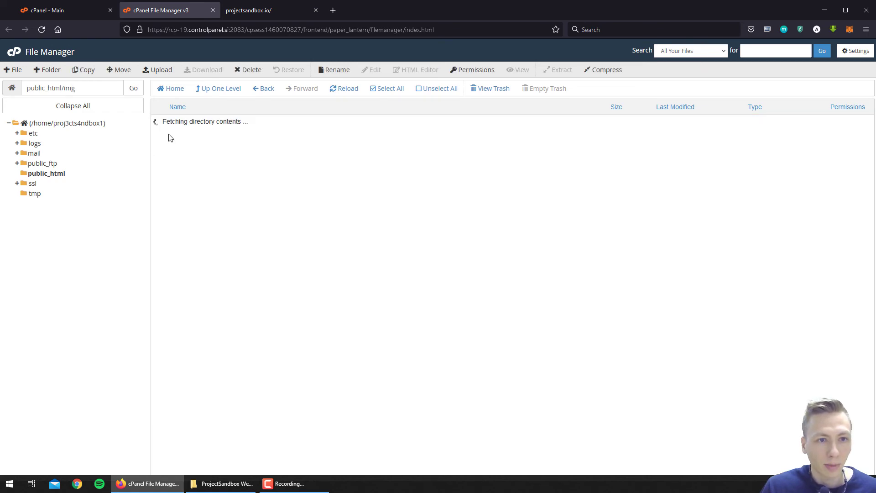
left_click(221, 89)
left_click(260, 11)
key("F5")
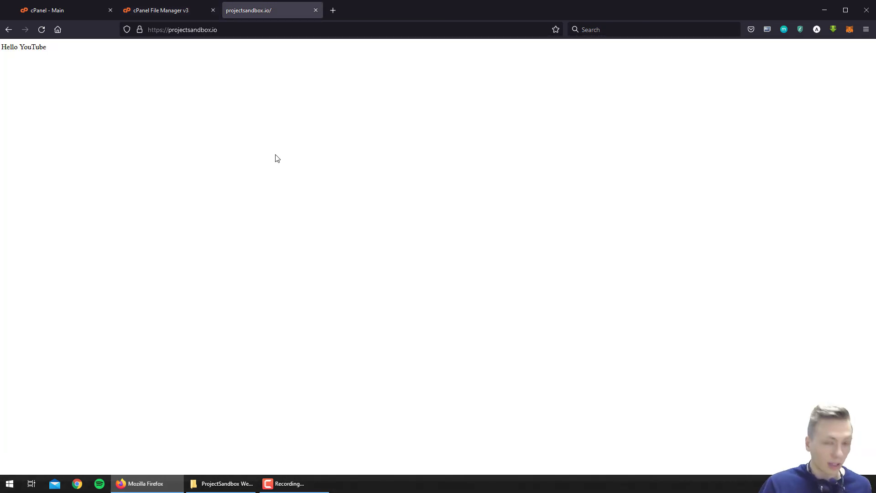
Step: Reload projectsandbox.io so it shows the Project Sandbox homepage with logo and tagline
left_click(41, 29)
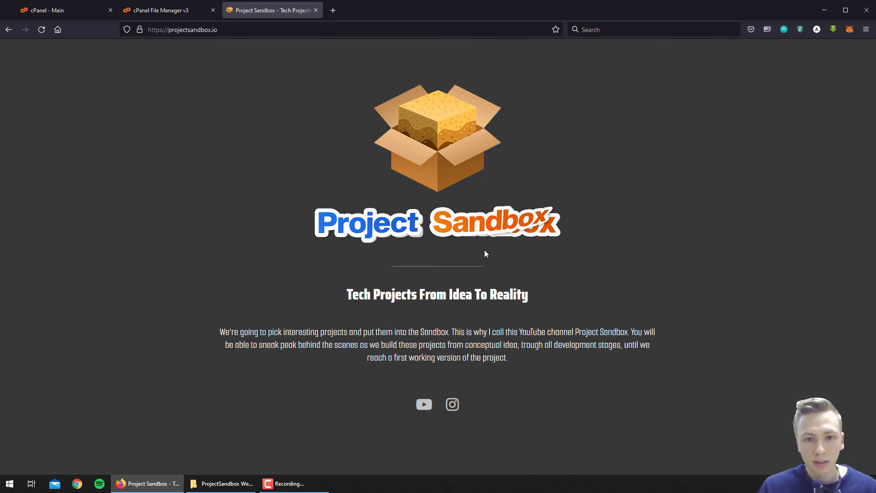
left_click(195, 8)
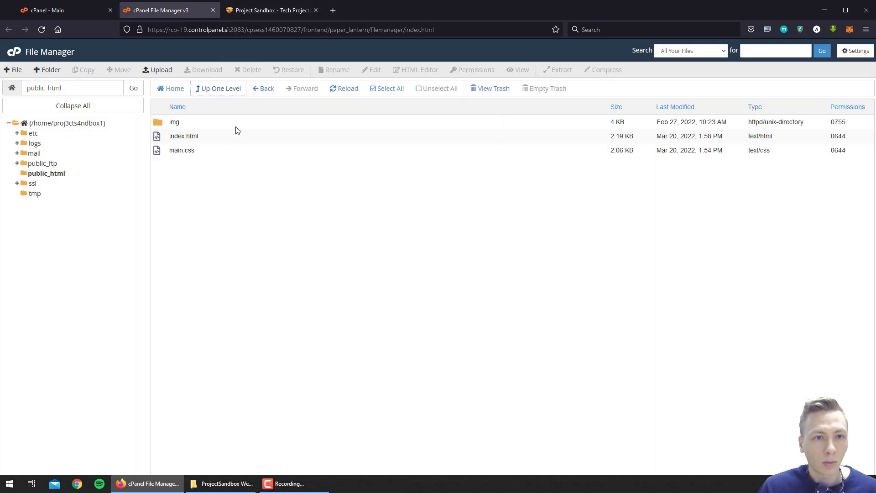
left_click(274, 10)
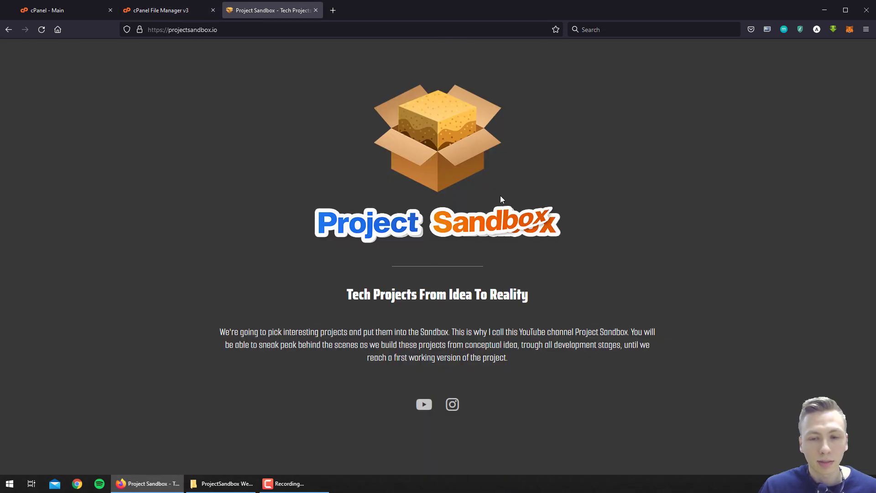